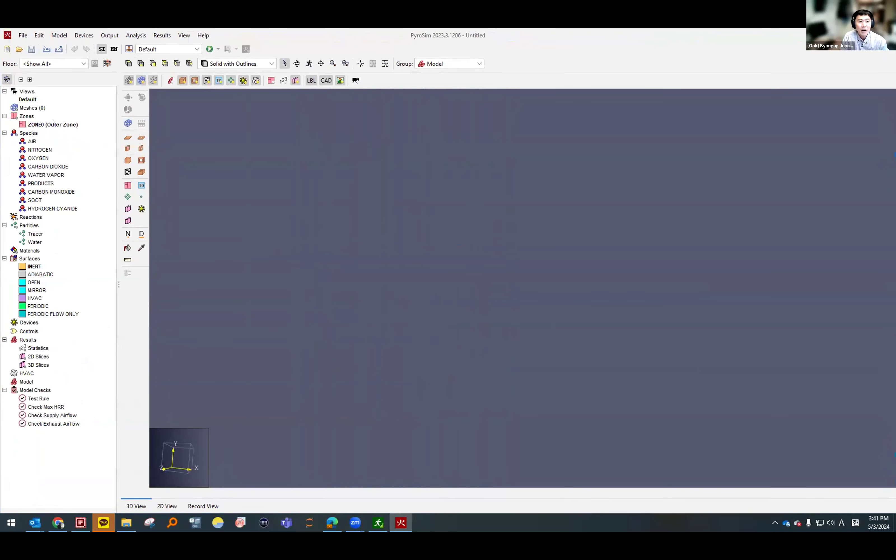
click(33, 107)
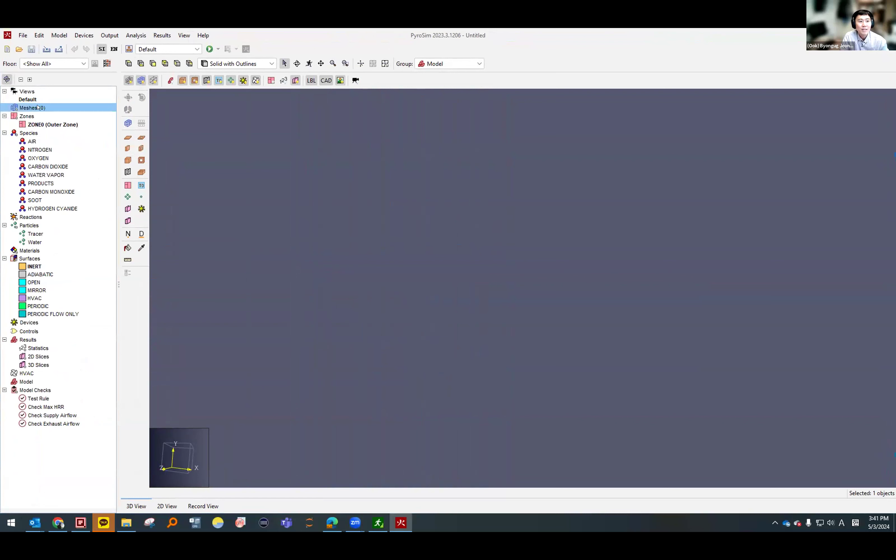
right_click(30, 107)
key(Down)
key(Down)
click(23, 36)
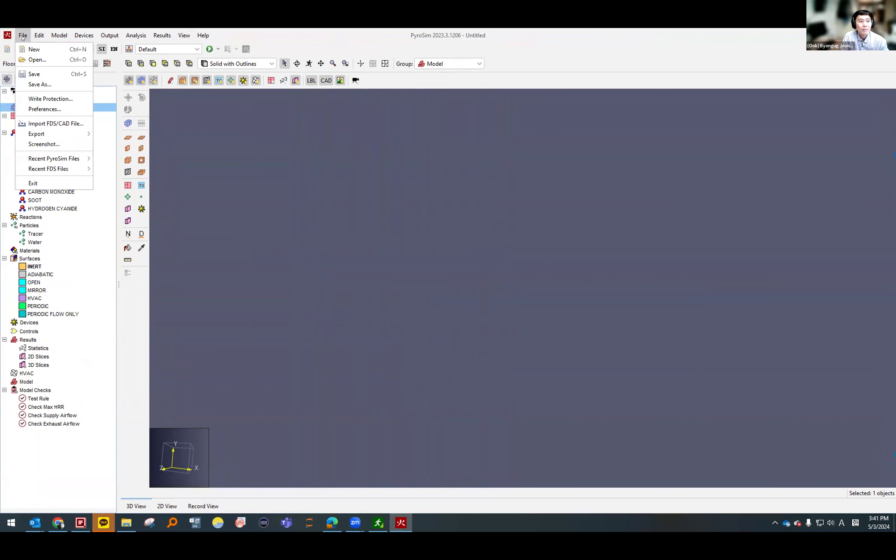
key(Return)
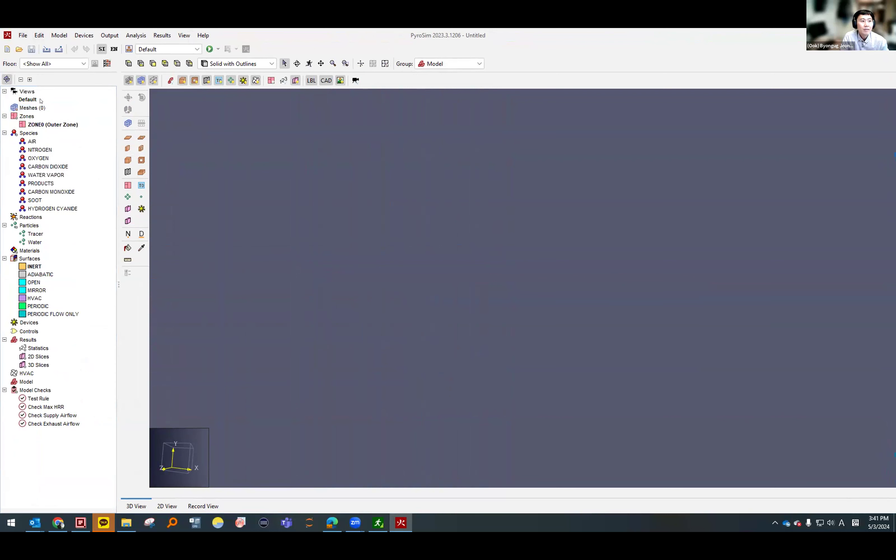
Step: Create the mesh Mesh01, 10 × 10 × 3 m from the origin, with 50, 50 and 15 cells in X, Y and Z
click(59, 35)
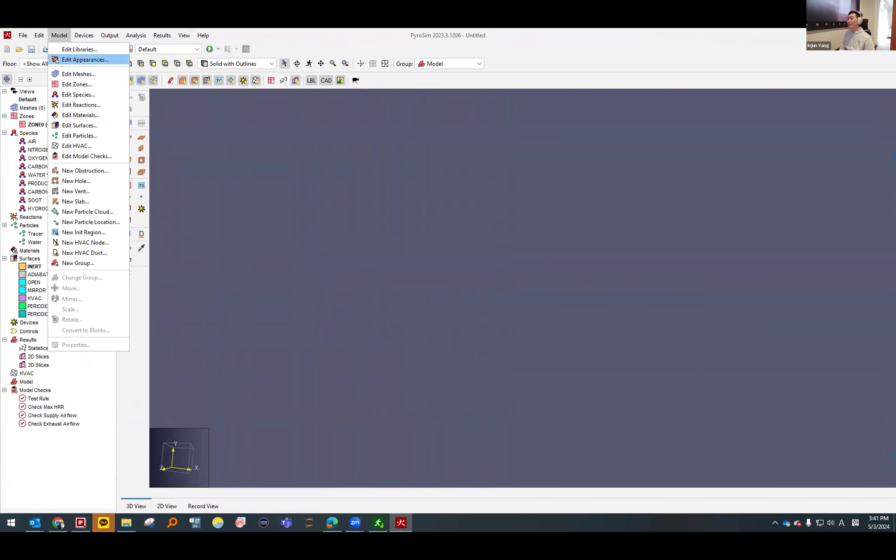
click(60, 75)
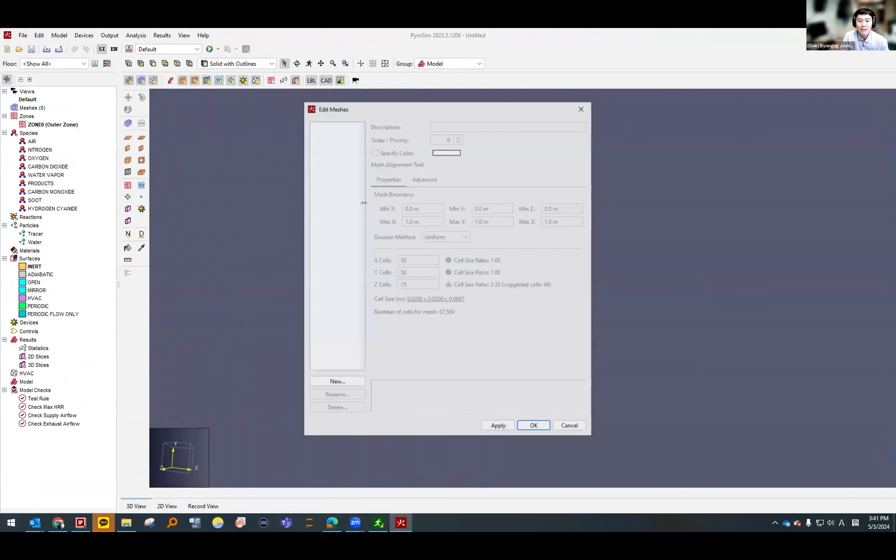
click(336, 382)
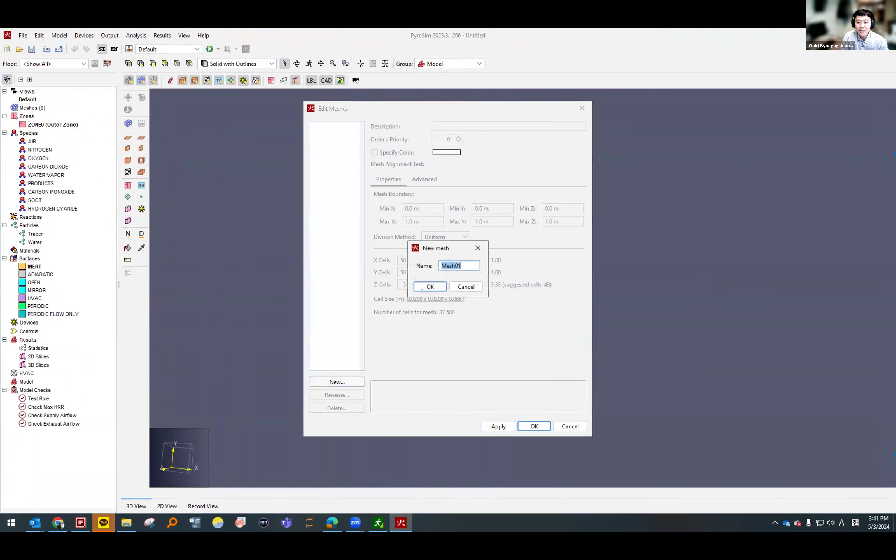
click(437, 286)
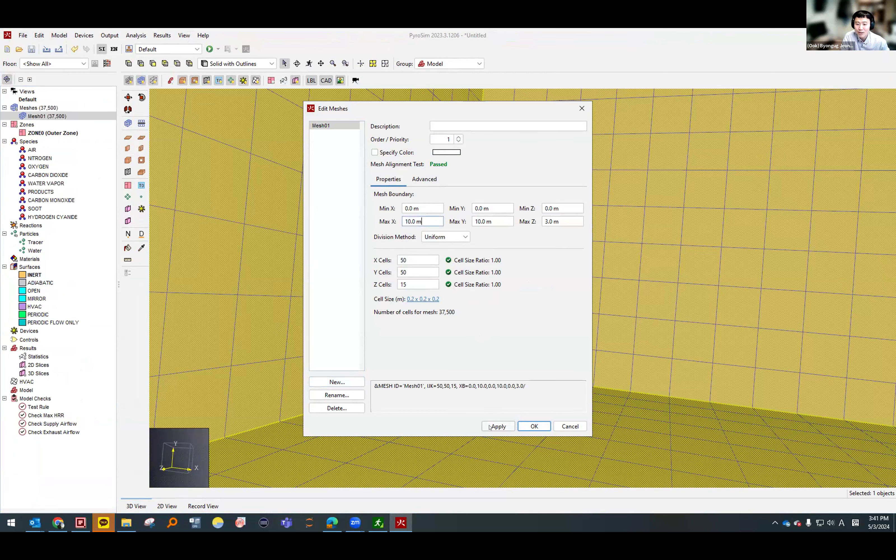
click(534, 427)
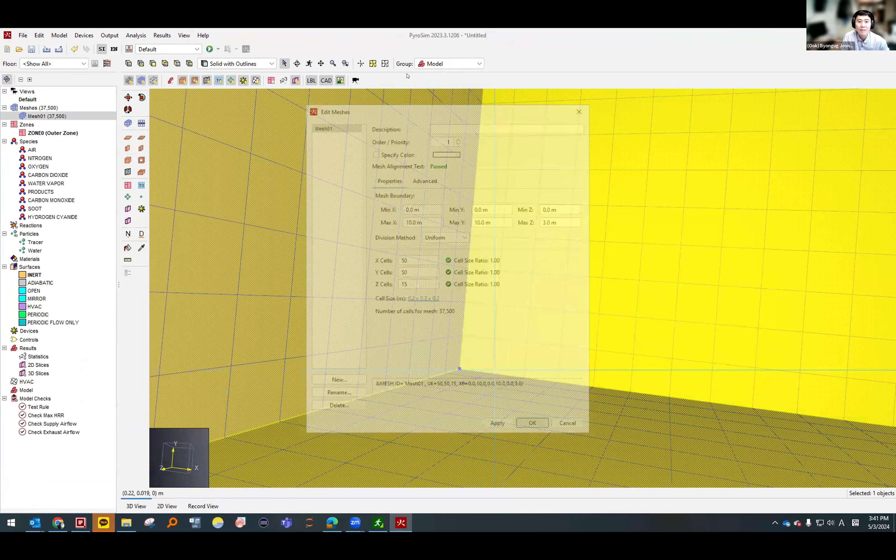
Step: Stretch the front face of Mesh01 outward in the negative Y direction to about Y = -1.6 m, then deselect it
key(ctrl+r)
middle_drag(500, 338, 273, 292)
drag(499, 382, 498, 402)
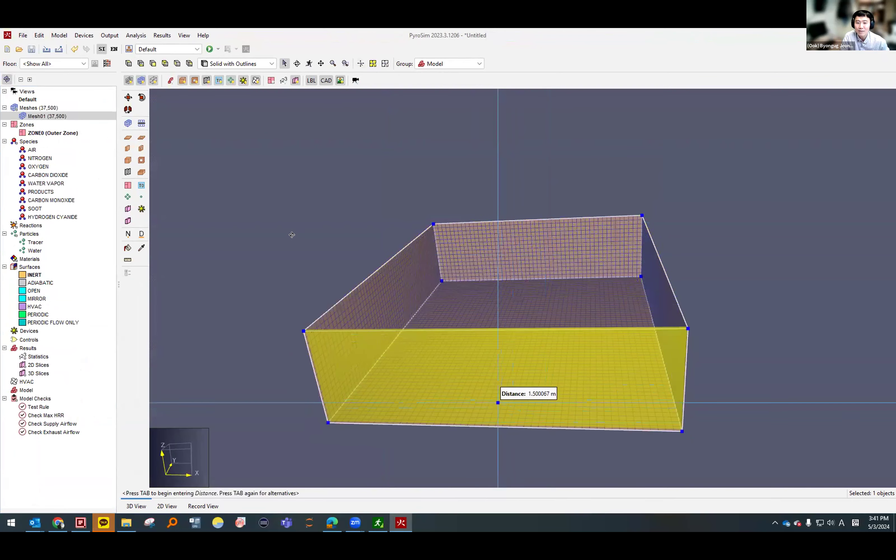
click(700, 280)
middle_drag(700, 280, 445, 204)
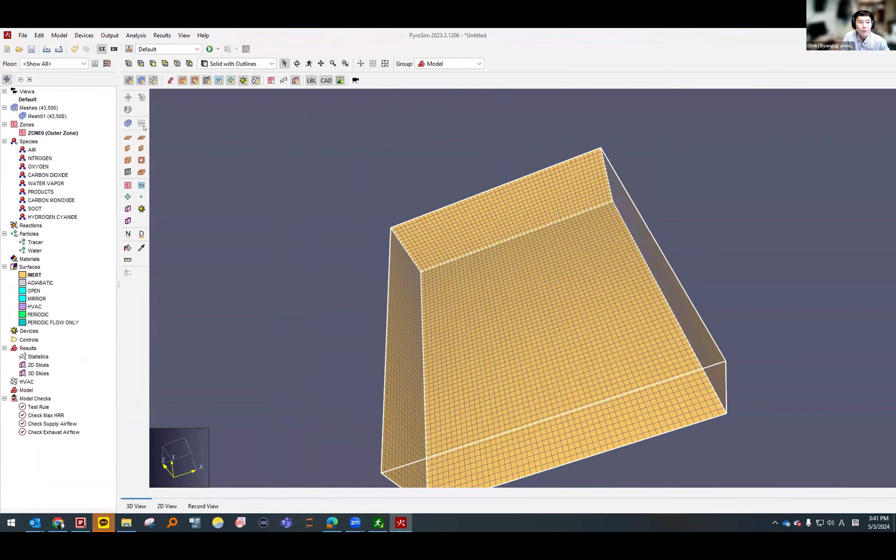
Step: Split Mesh01 with slice planes at X = 3 m, X = 7 m and Y = 3.2 m
click(54, 116)
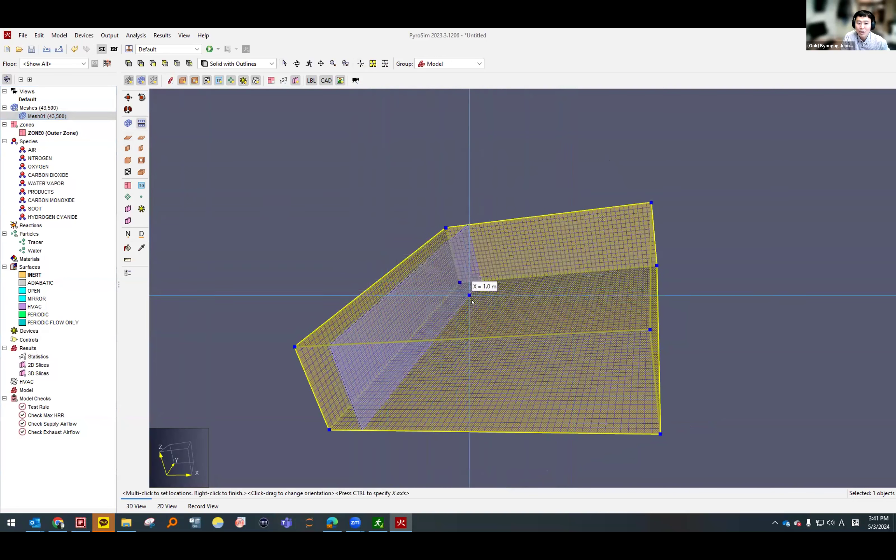
click(491, 307)
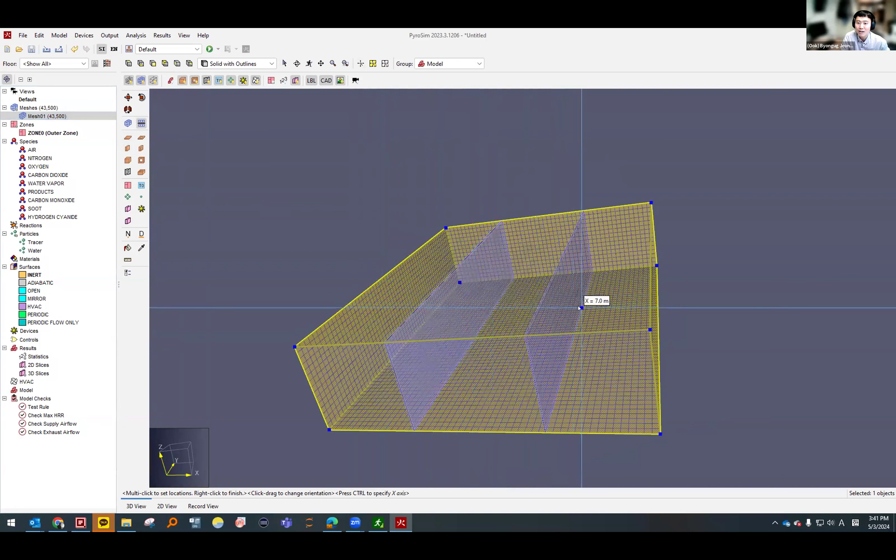
click(555, 307)
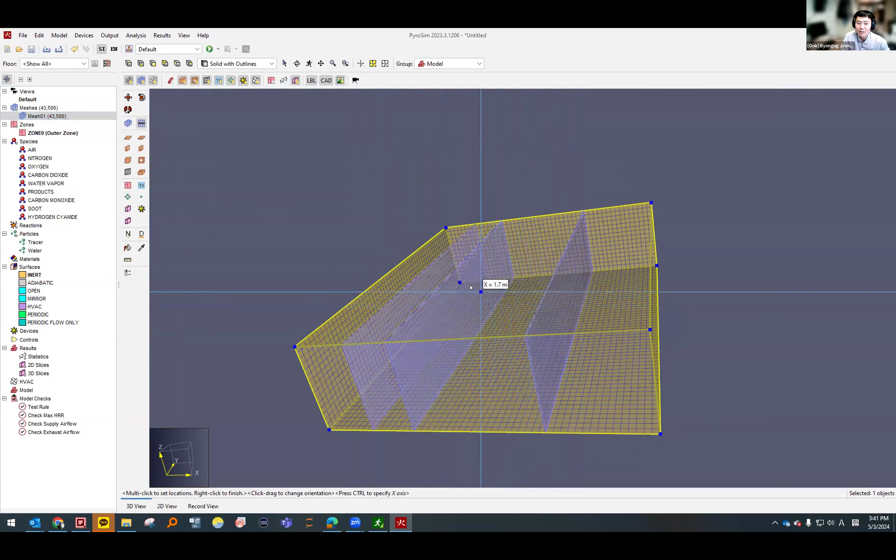
right_click(375, 280)
click(398, 287)
middle_drag(314, 208, 436, 244)
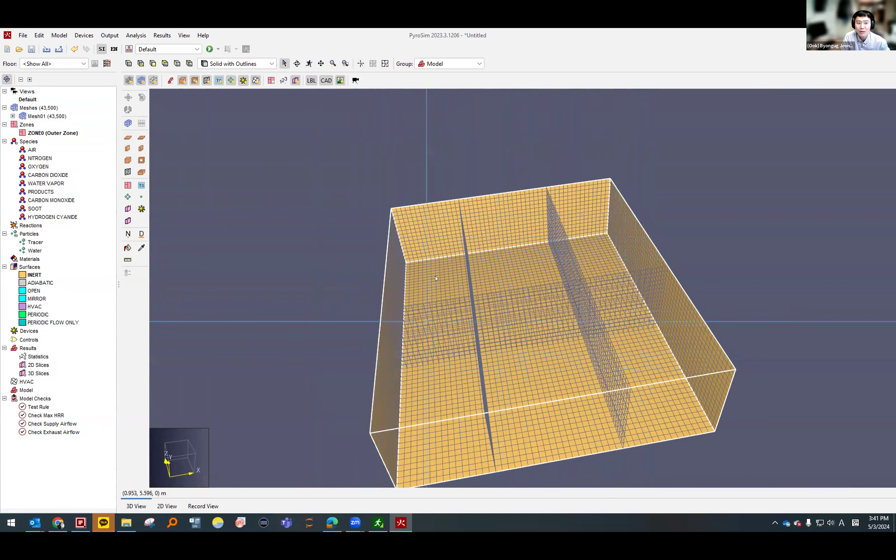
Step: Expand Mesh01 and select each of its sub-meshes in turn to examine where each lies in the model
click(13, 116)
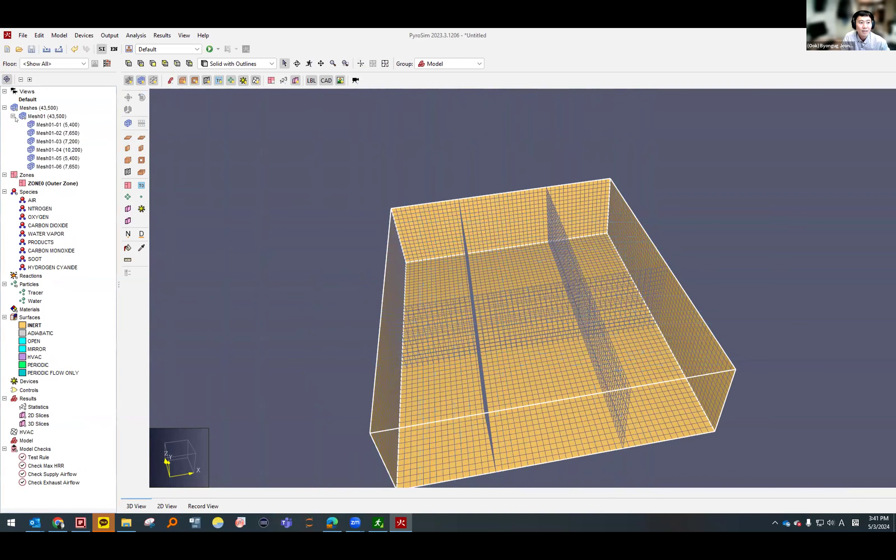
click(40, 131)
click(39, 125)
click(43, 133)
click(47, 141)
click(47, 150)
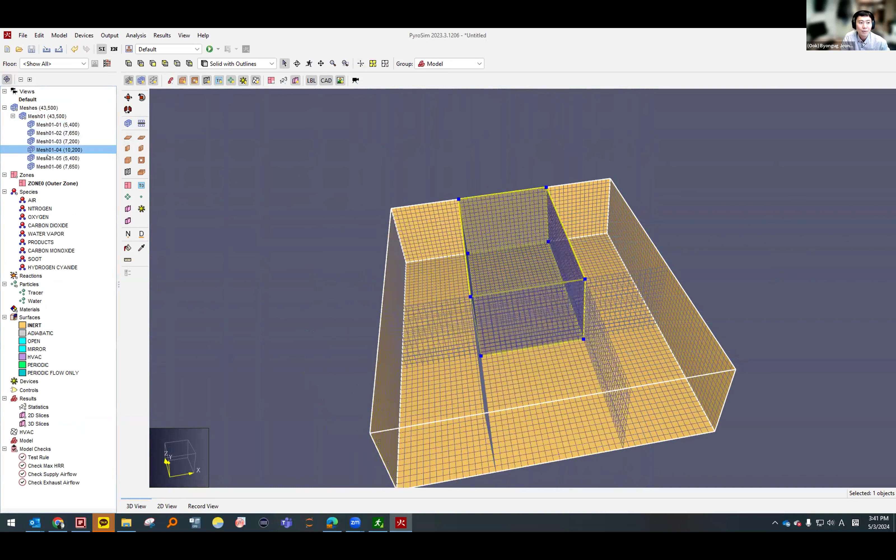
click(47, 157)
click(48, 166)
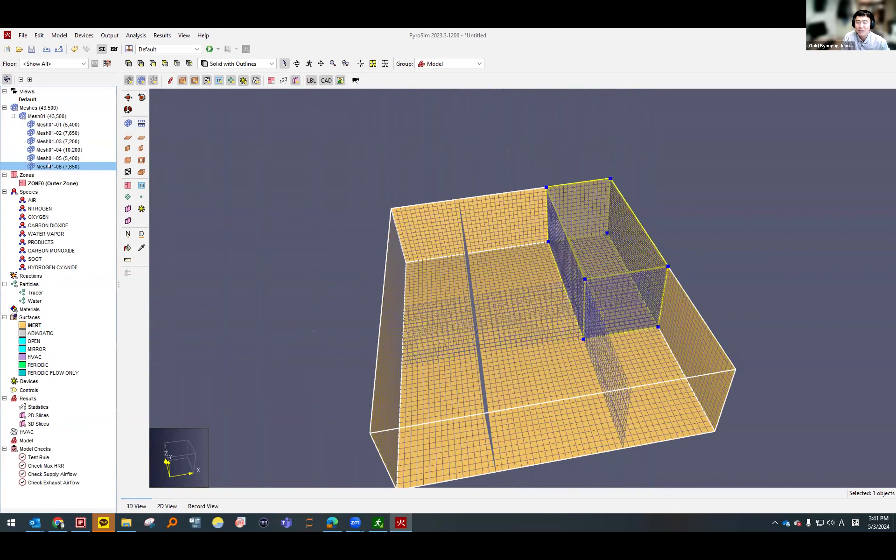
Step: Review the boundary, cell counts and cell size in the properties of Mesh01-01, then close them unchanged
double_click(56, 124)
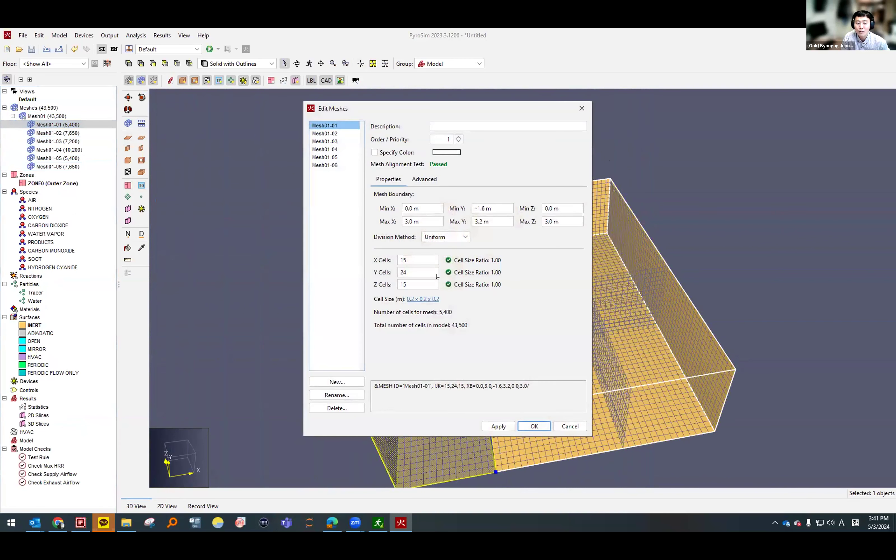
drag(437, 107, 407, 105)
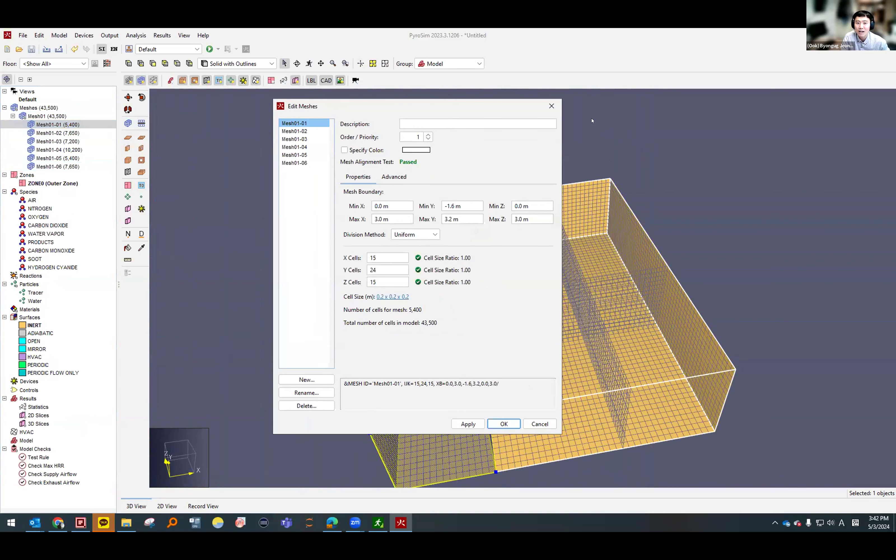
drag(445, 109, 637, 122)
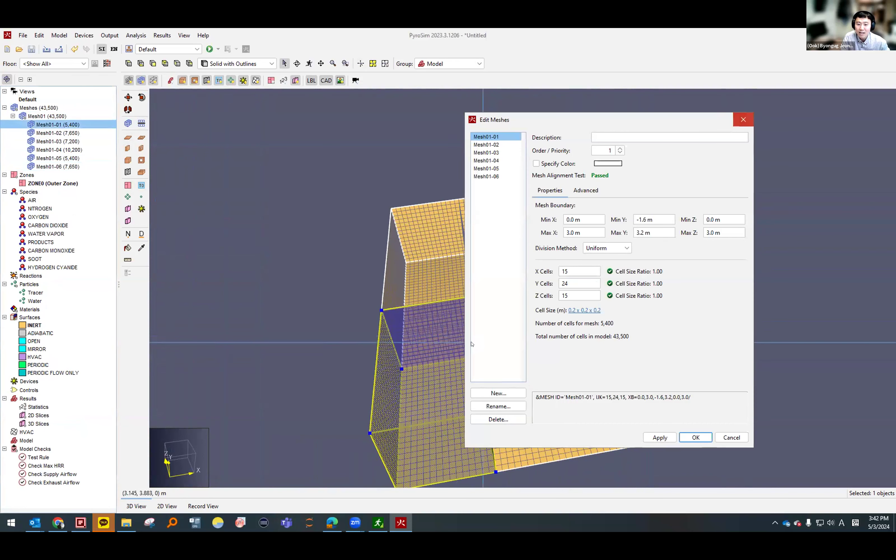
click(747, 116)
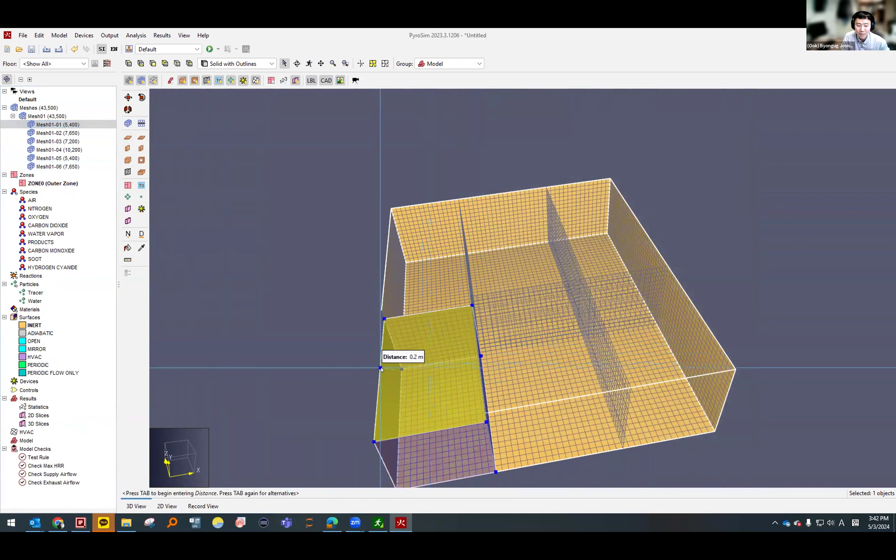
Step: Refine Mesh01-01 to 0.1 m cells by setting 30, 48 and 30 cells in X, Y and Z, then deselect it
middle_drag(343, 355, 427, 272)
scroll(690, 301, up, 8)
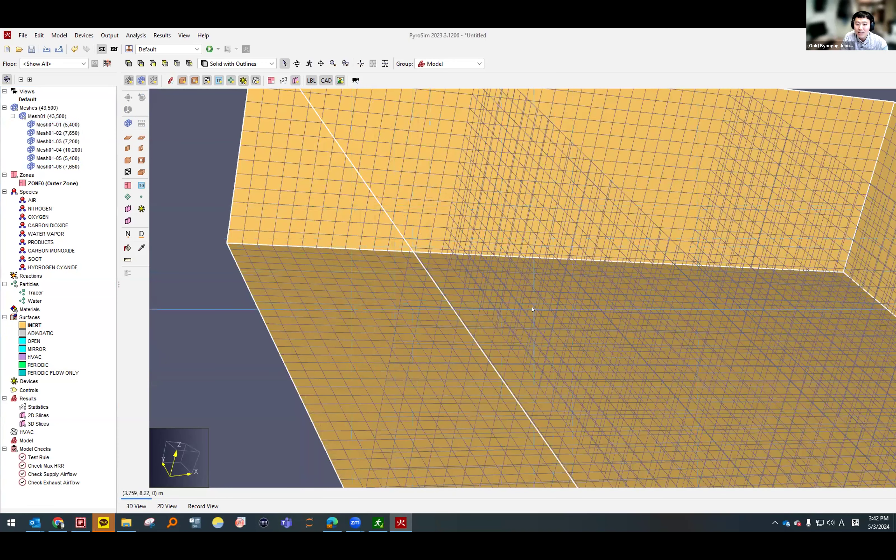
scroll(533, 309, down, 6)
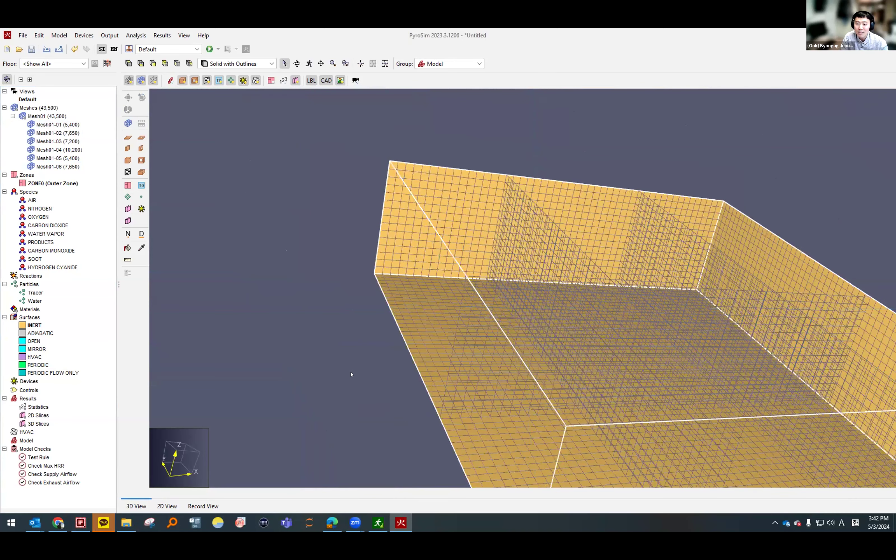
scroll(351, 374, up, 3)
scroll(338, 378, down, 3)
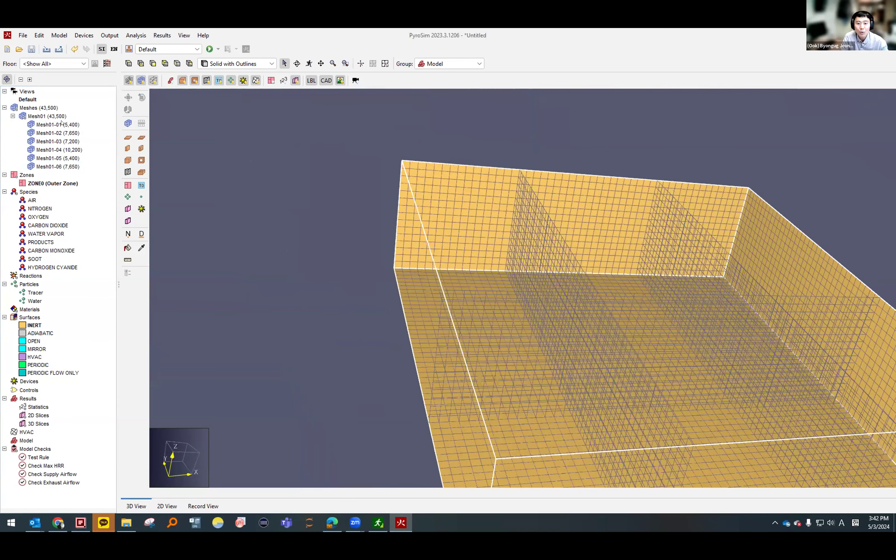
double_click(416, 259)
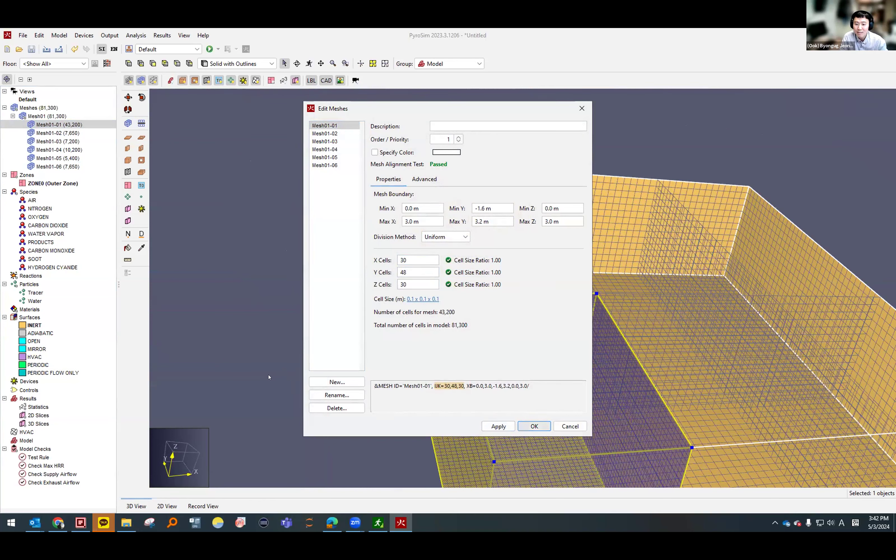
click(532, 427)
click(372, 367)
Step: Examine up close how the cells of refined Mesh01-01 line up with those of the adjoining coarser mesh
middle_drag(422, 414, 435, 457)
scroll(434, 458, up, 4)
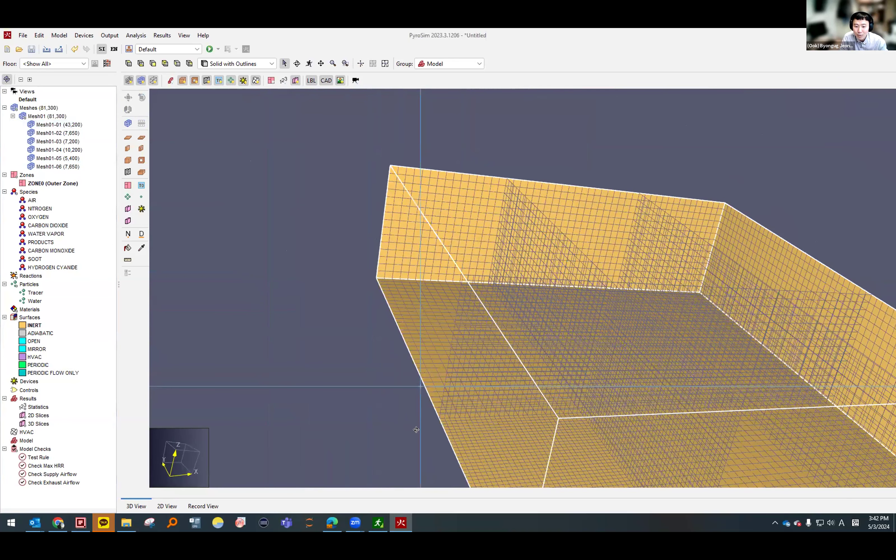
middle_drag(427, 412, 422, 407)
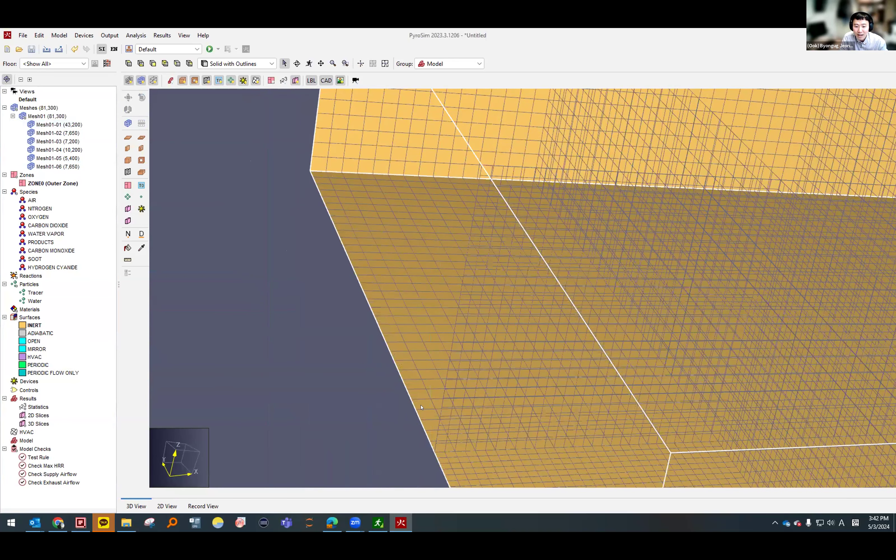
middle_drag(382, 383, 392, 420)
scroll(392, 420, up, 5)
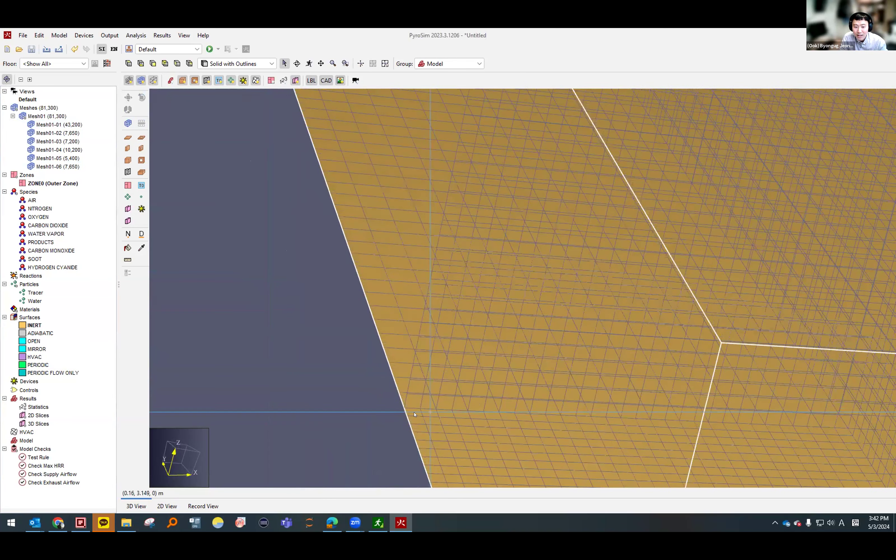
scroll(384, 406, up, 2)
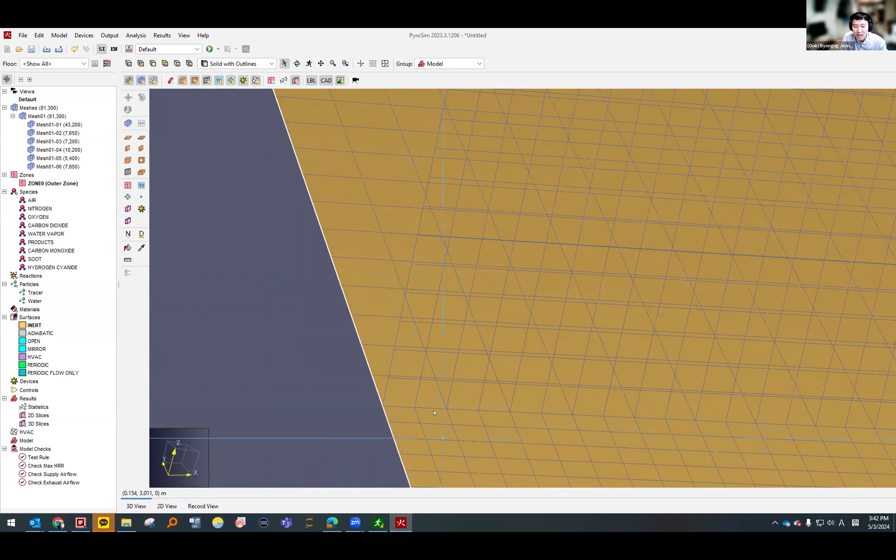
scroll(434, 407, down, 5)
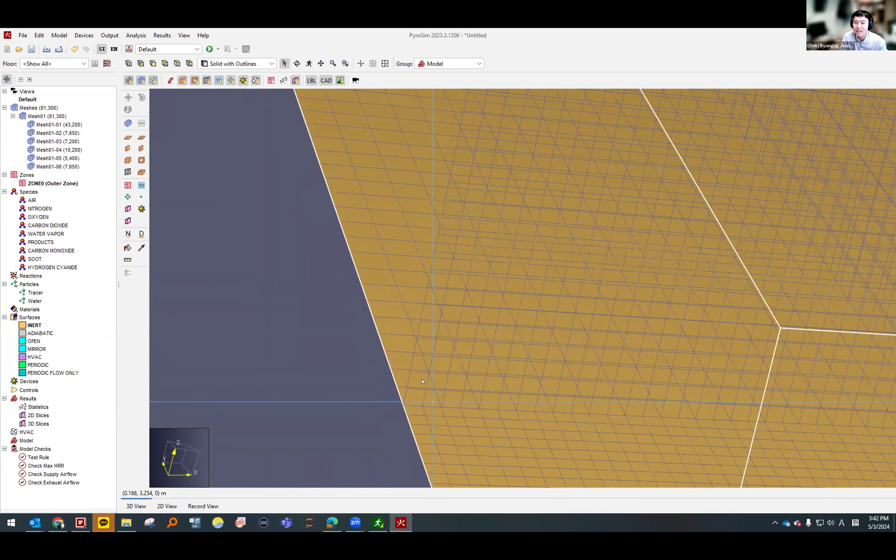
scroll(413, 362, down, 4)
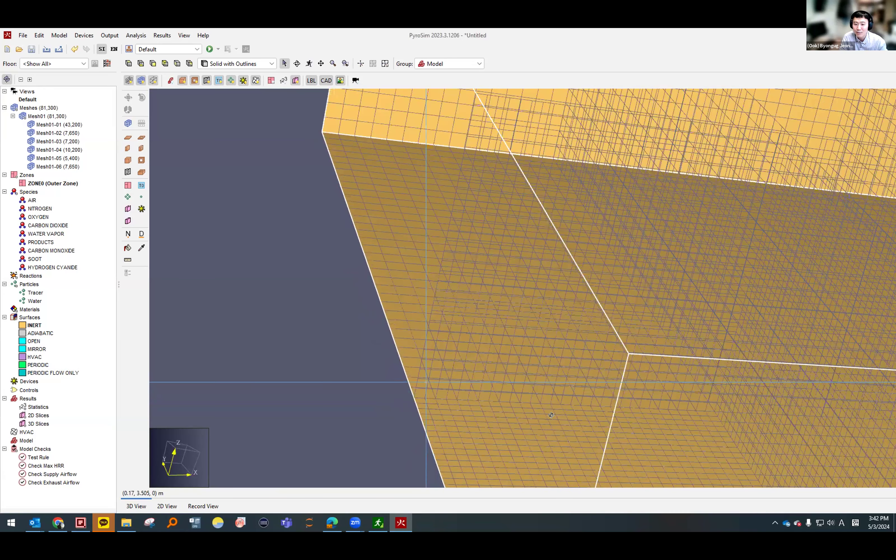
scroll(430, 422, down, 6)
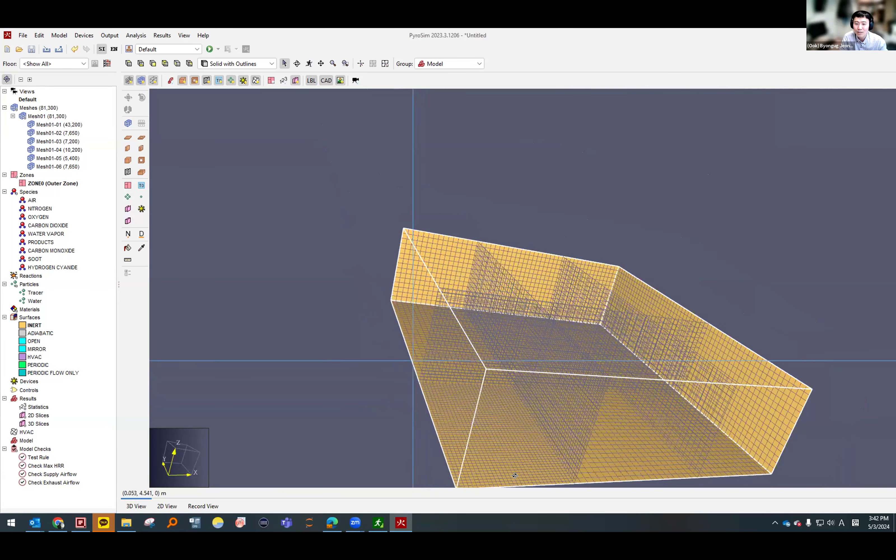
Step: View the split mesh from above to compare the cell density of Mesh01-01 with the surrounding meshes
middle_drag(611, 365, 399, 264)
key(ctrl+1)
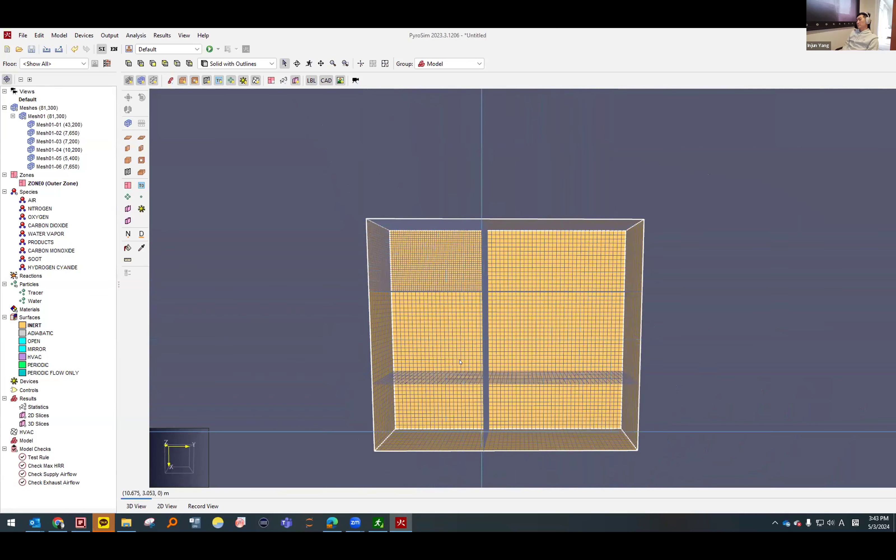
scroll(460, 352, up, 2)
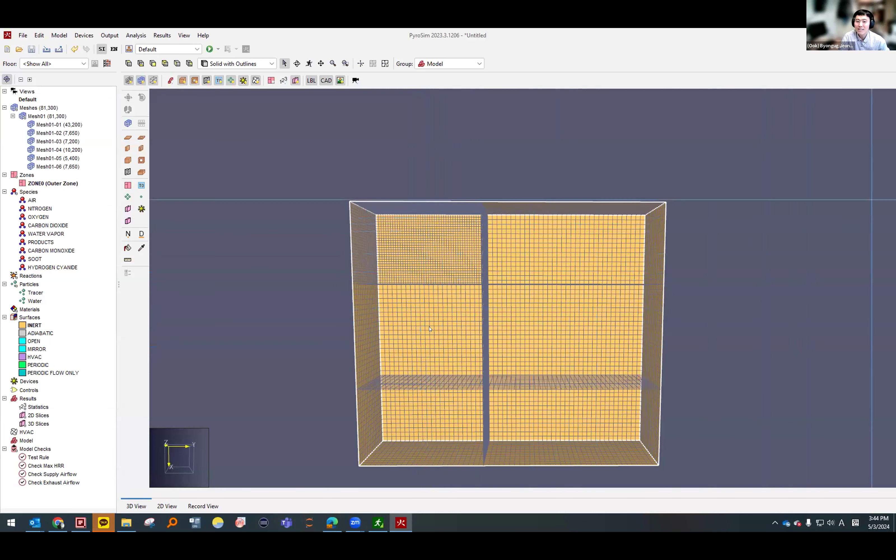
mouse_move(489, 354)
middle_down()
mouse_move(494, 348)
mouse_move(489, 361)
middle_up()
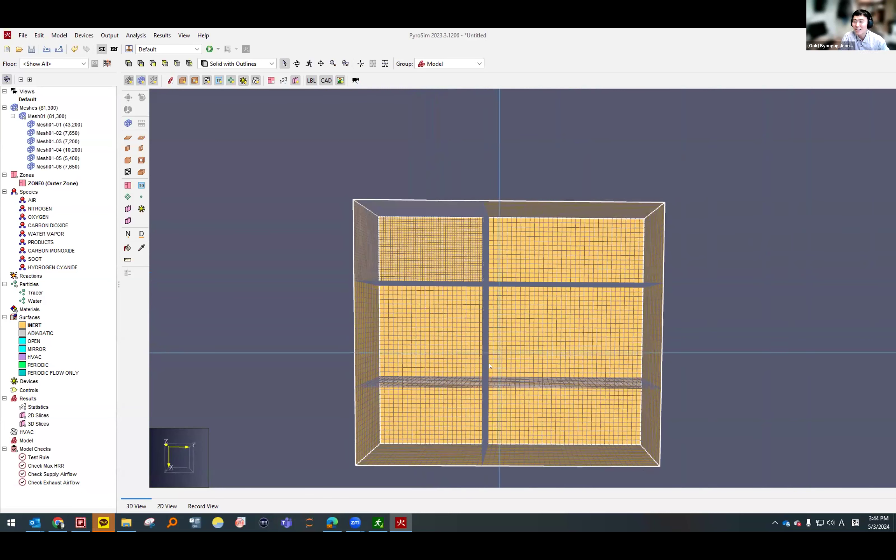